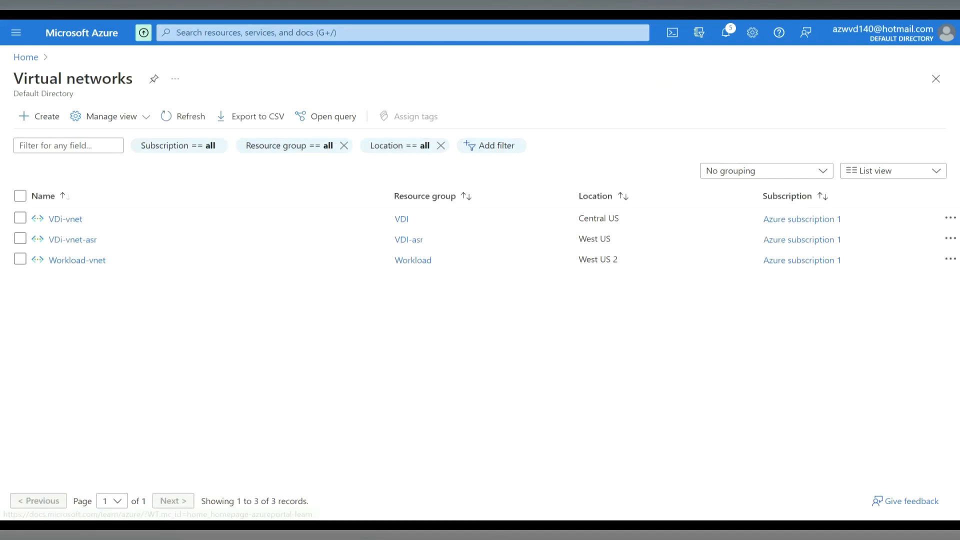
- Open the subnet list of the Workload-vnet virtual network in West US 2
left_click_drag(105, 260, 56, 260)
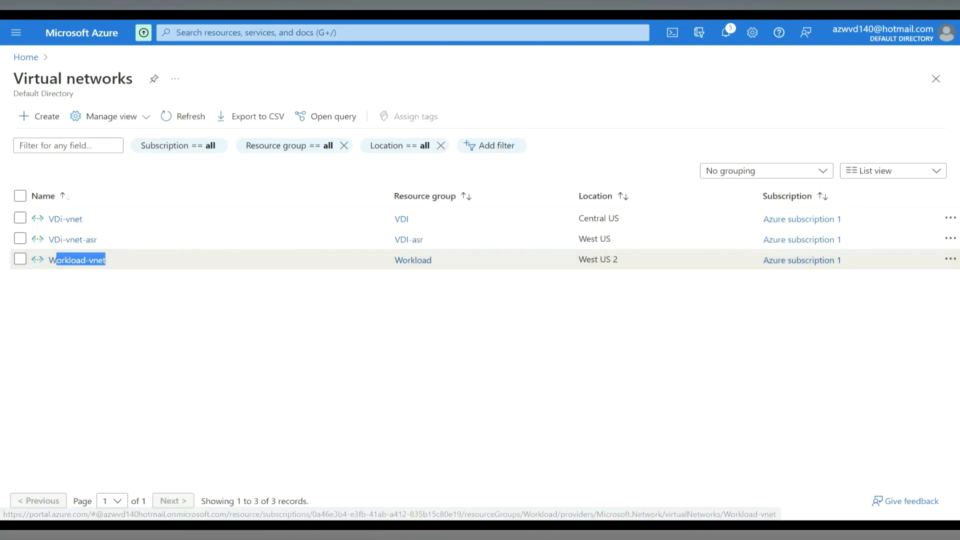
left_click(144, 259)
left_click_drag(618, 260, 579, 260)
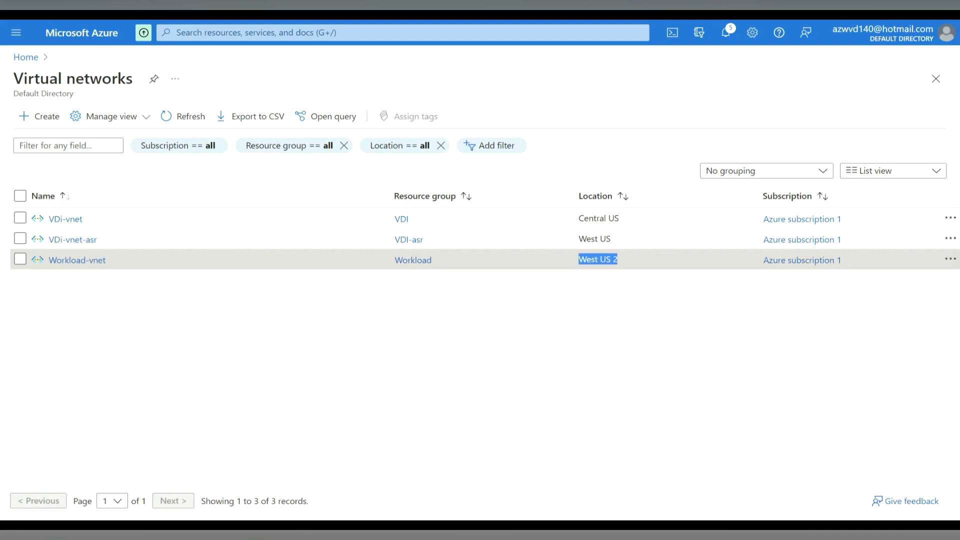
left_click(77, 260)
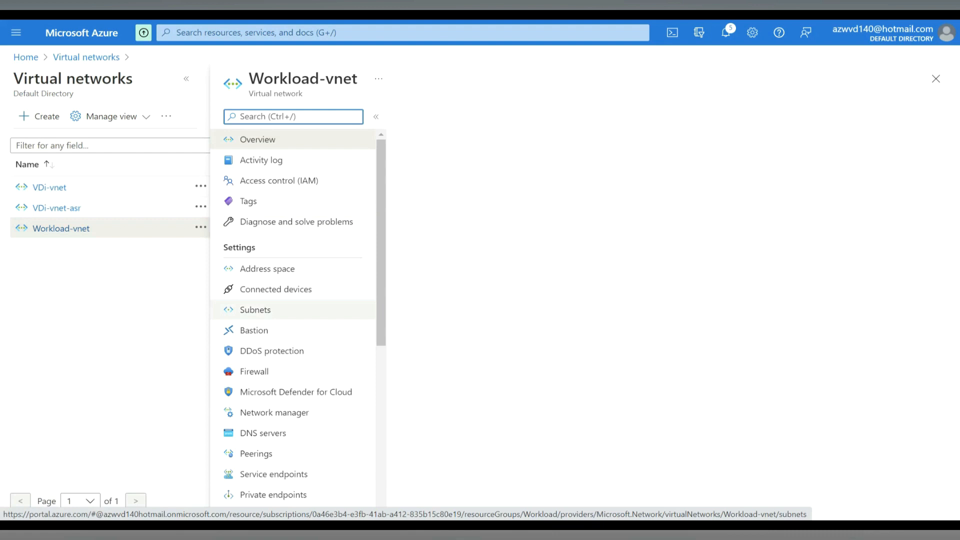
left_click(255, 310)
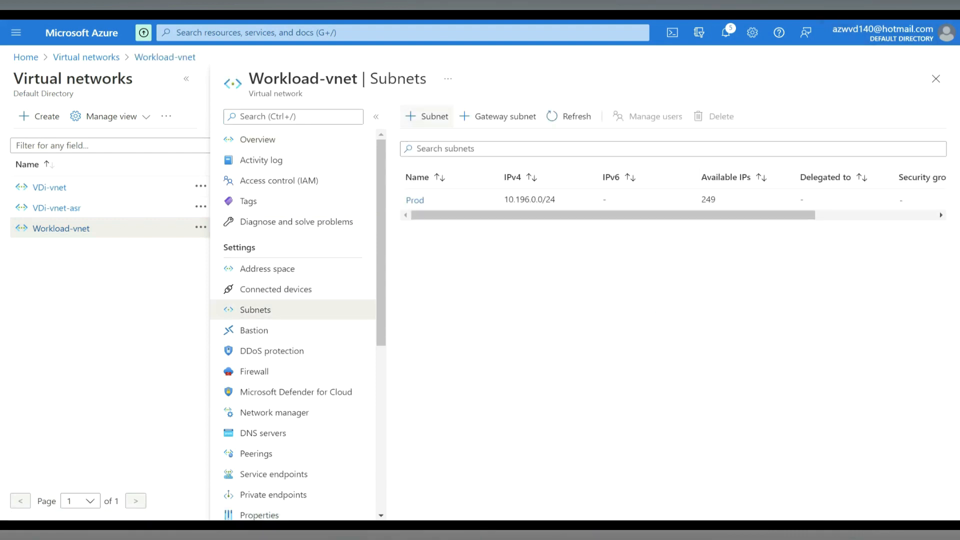
- Add a subnet named AzureBastionSubnet with address range 10.196.1.0/24 to Workload-vnet and save it
left_click(428, 116)
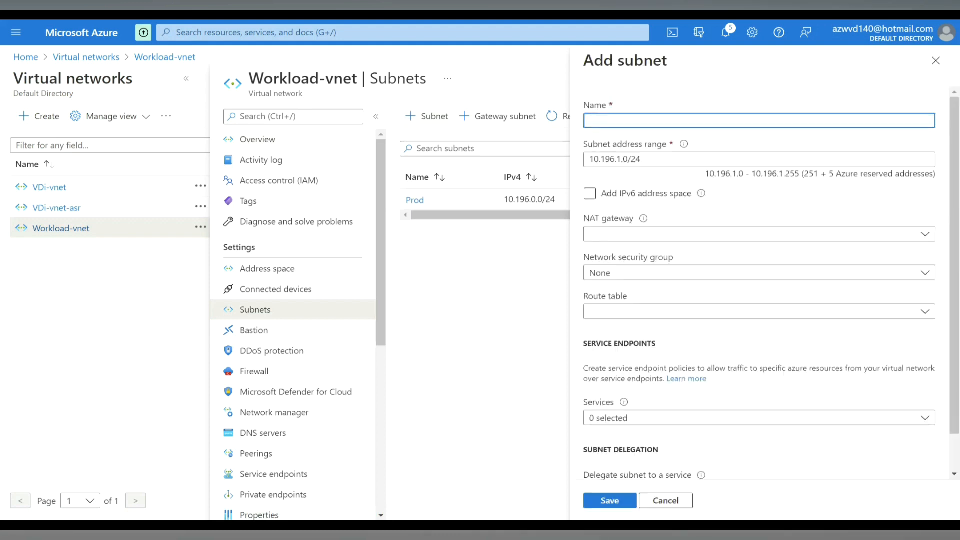
type("AzureBastionSubnet")
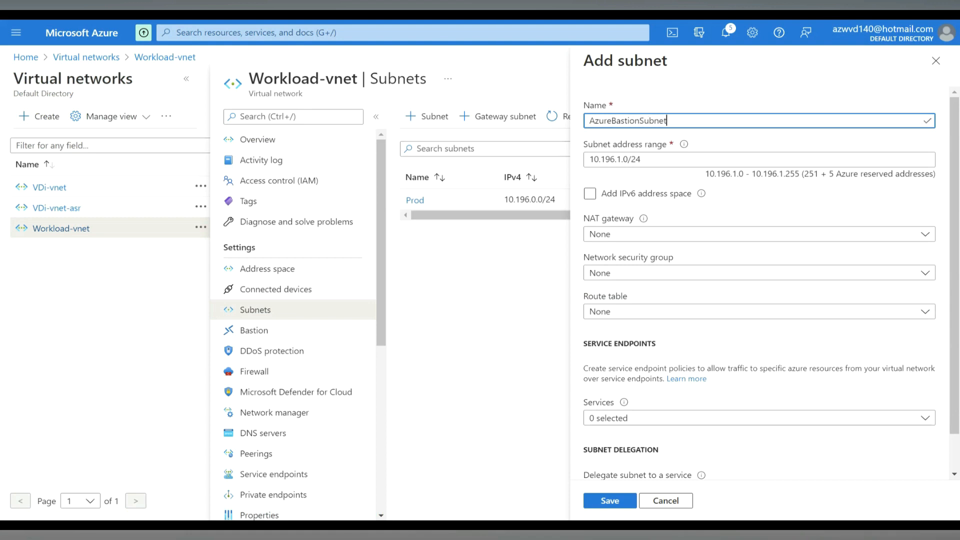
key("shift+Left")
key("shift+Left")
key("shift+Left")
key("shift+Left")
key("shift+Left")
key("shift+Left")
key("shift+Left")
key("shift+Left")
key("shift+Left")
key("shift+Left")
key("shift+Left")
key("shift+Left")
key("shift+Left")
key("shift+Left")
key("shift+Left")
key("shift+Left")
key("shift+Left")
key("shift+Left")
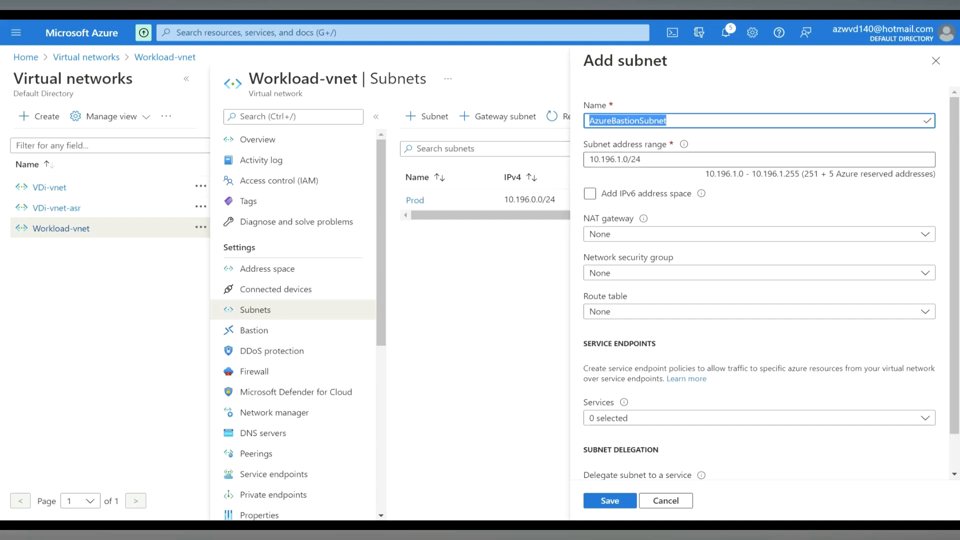
left_click(641, 160)
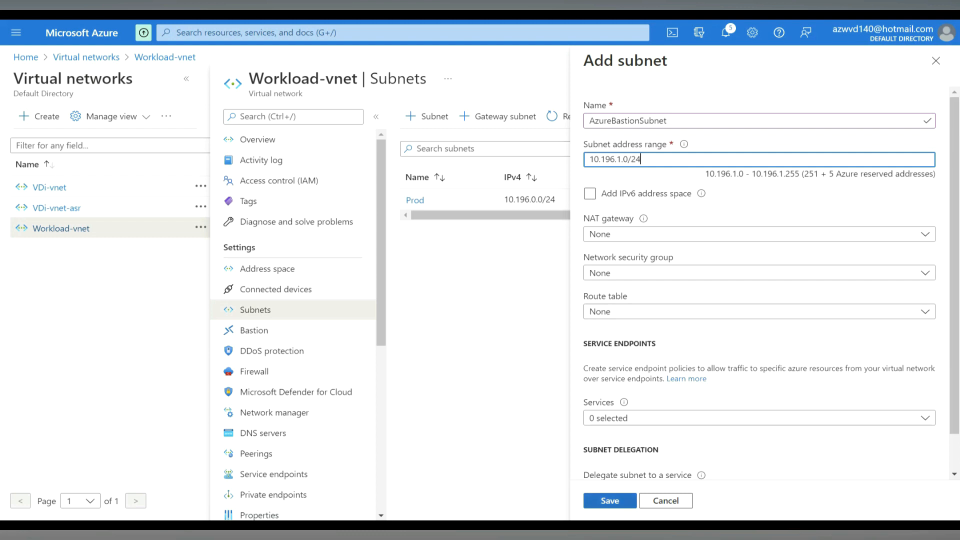
left_click(610, 500)
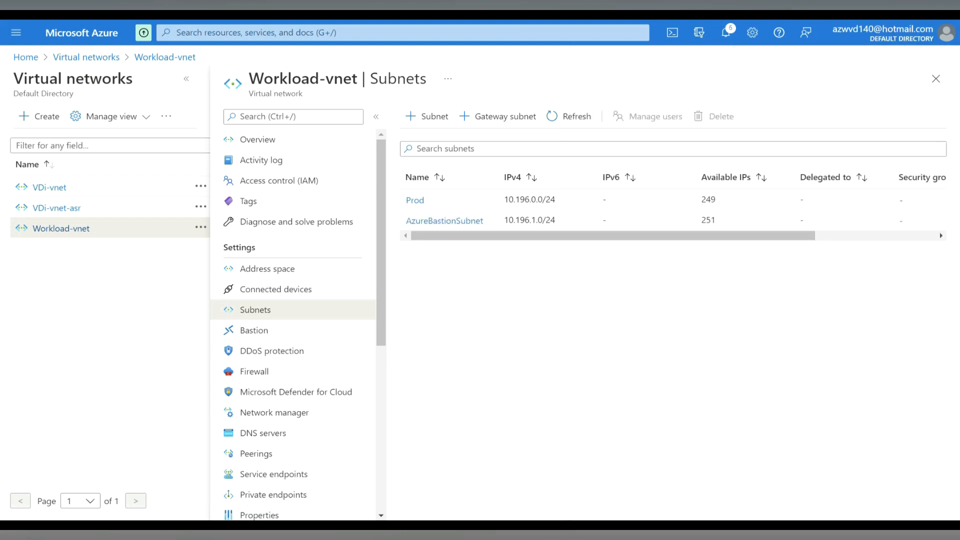
left_click_drag(486, 221, 407, 221)
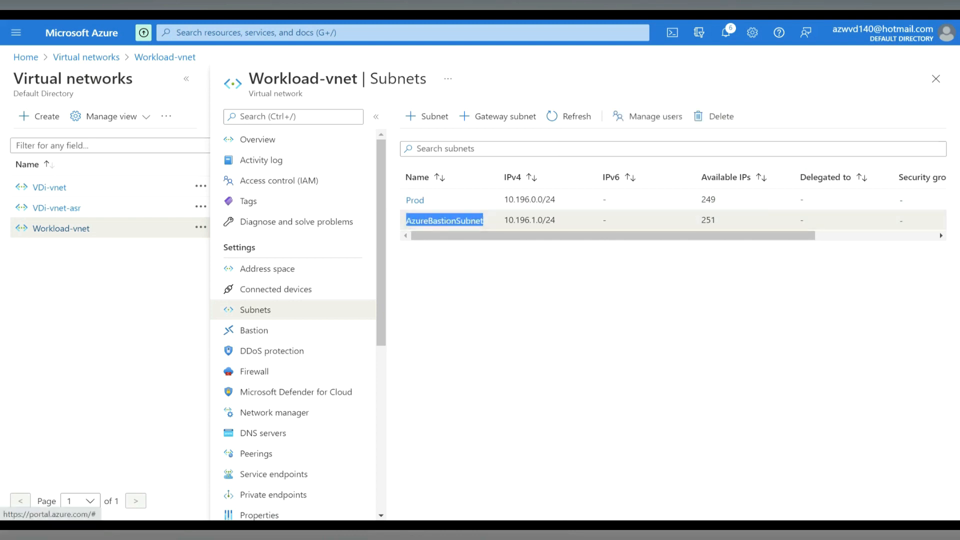
- Search for bastion, open the Bastions service and start creating a new Bastion
left_click(240, 32)
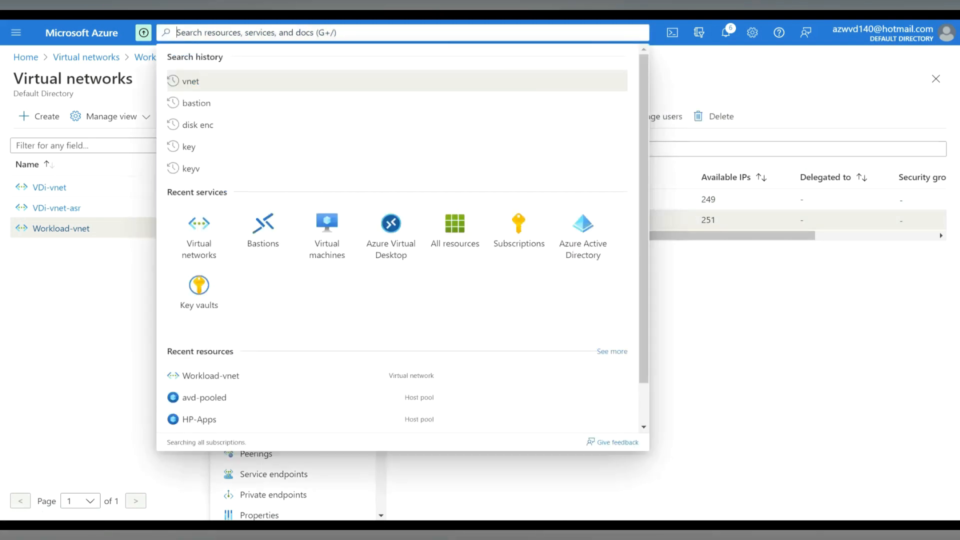
type("bastion")
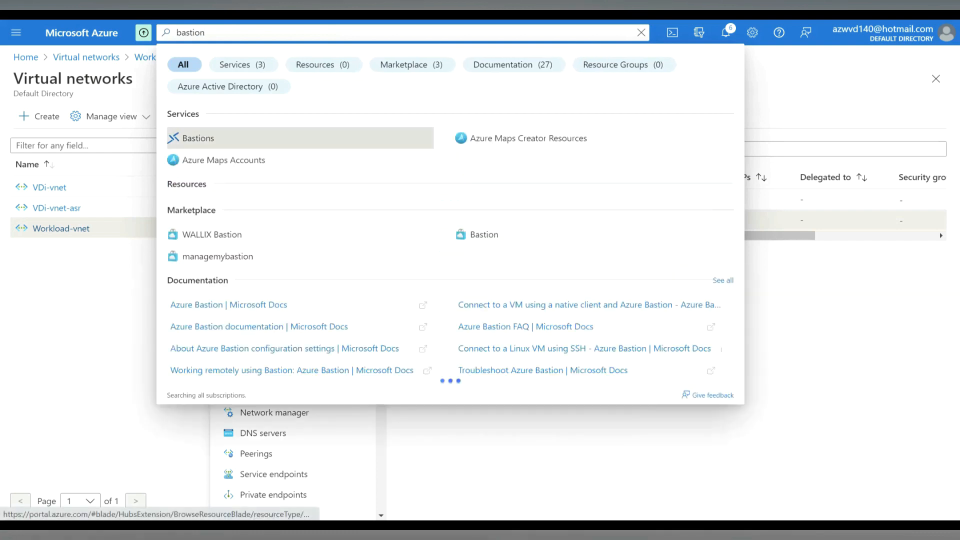
left_click(198, 139)
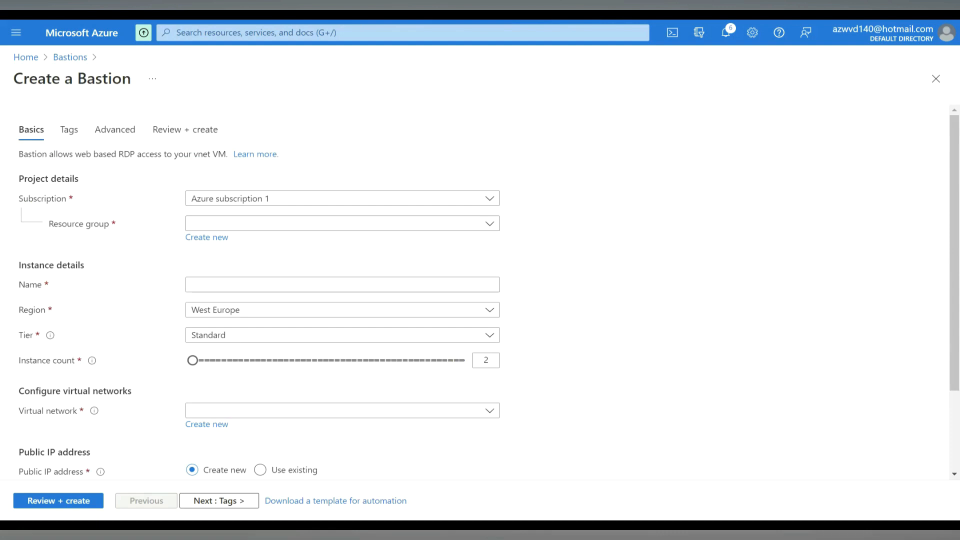
- Assign the Bastion to the Workload resource group, name it demo-bastion and set its region to West US 2
left_click(342, 223)
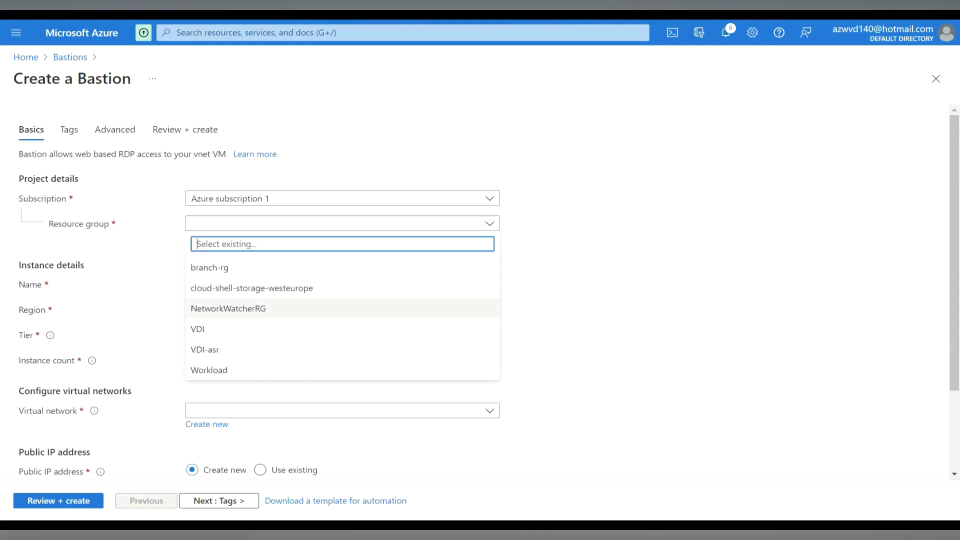
left_click(209, 370)
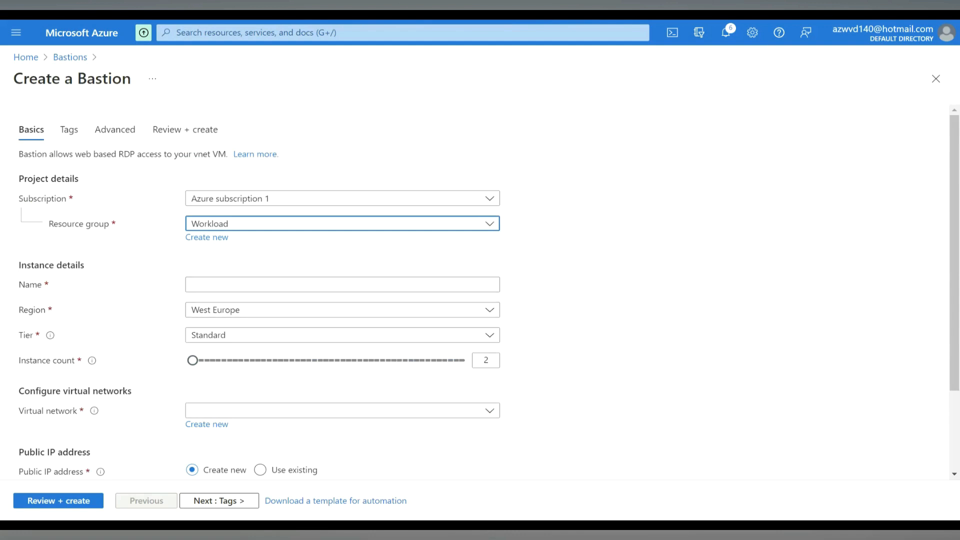
left_click(343, 284)
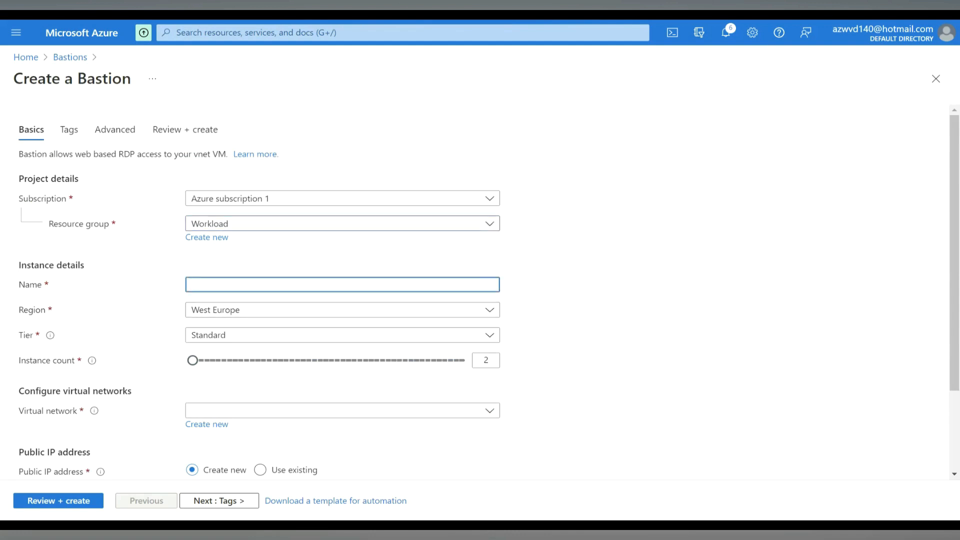
type("demo-bastion")
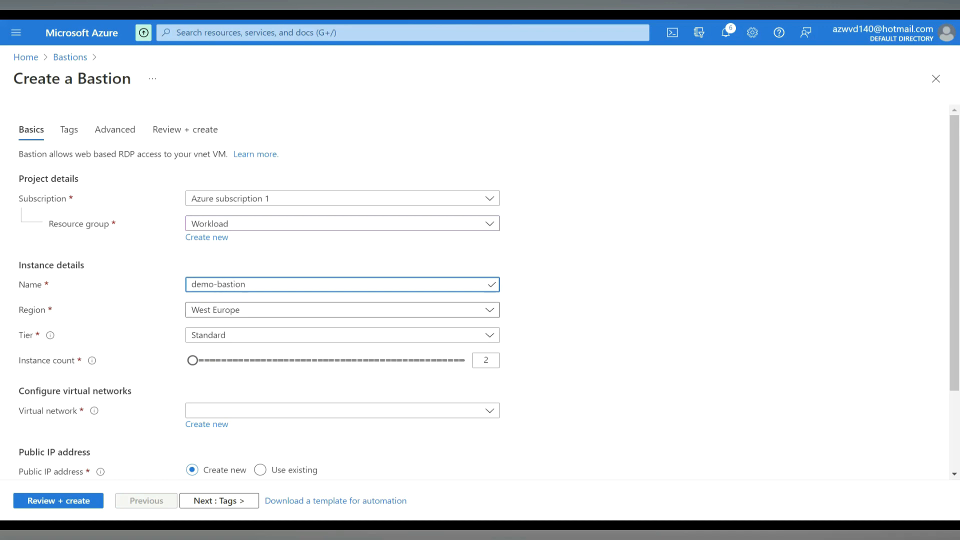
left_click(342, 310)
left_click(210, 247)
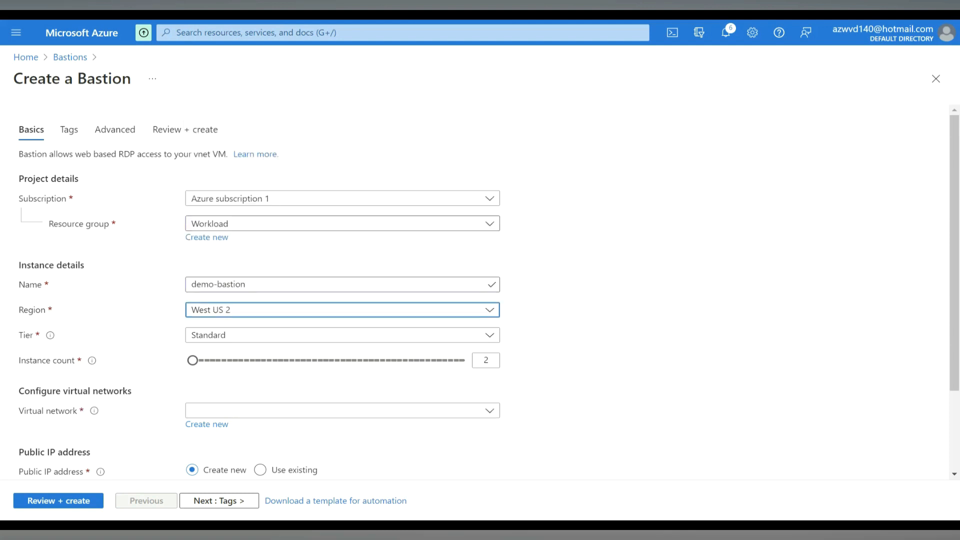
- Select Workload-vnet as the Bastion's virtual network, with AzureBastionSubnet and a new public IP address named Workload-vnet-ip
scroll(480, 290, "down", 3)
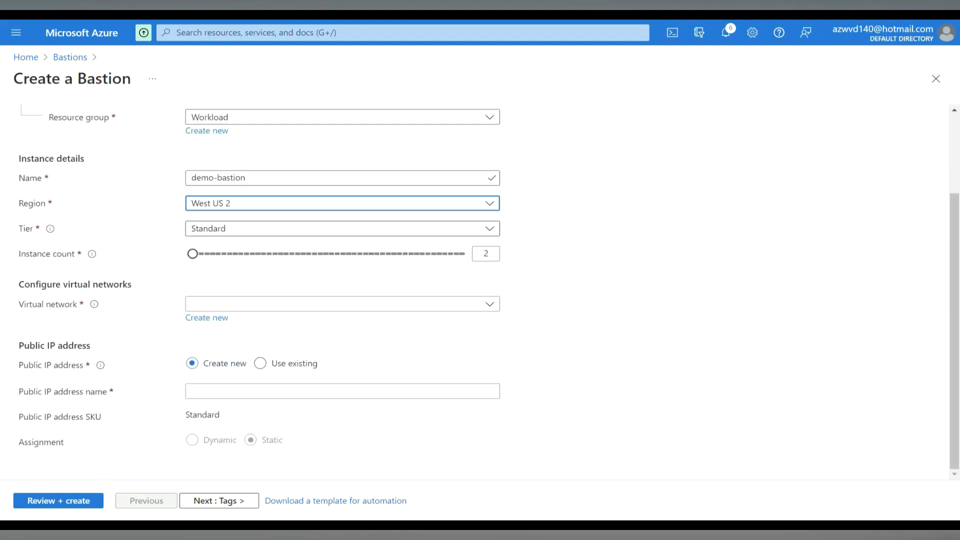
left_click(342, 304)
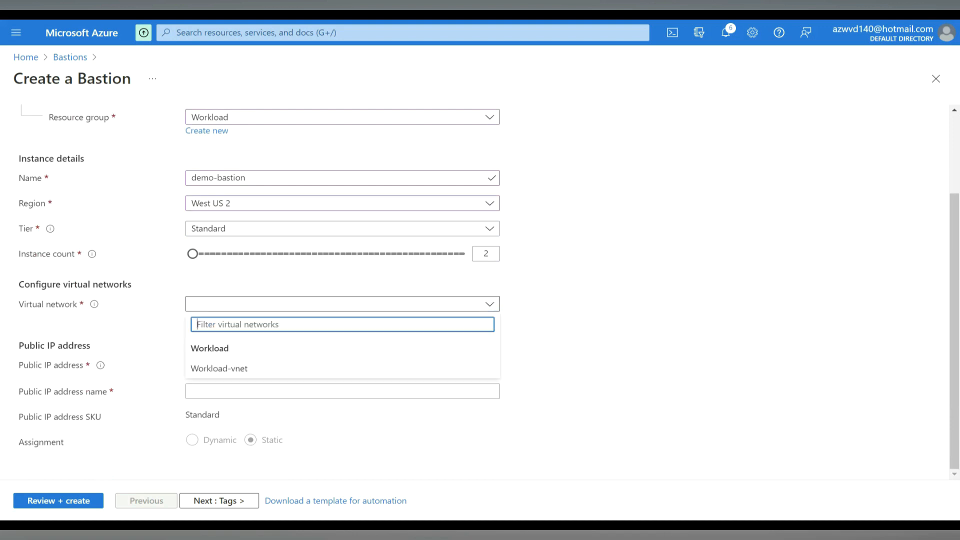
left_click(219, 368)
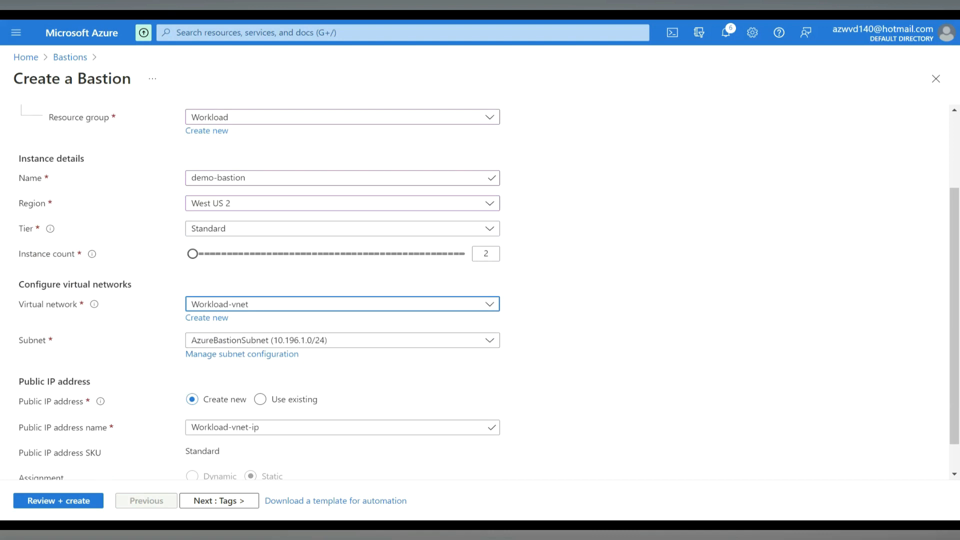
scroll(490, 292, "down", 1)
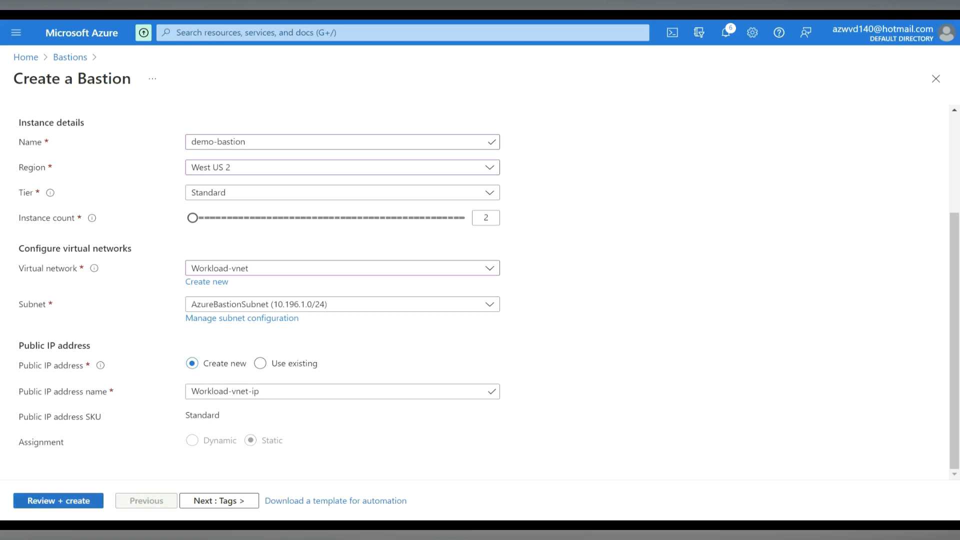
- Validate and deploy demo-bastion, and open the deployed resource
left_click(64, 502)
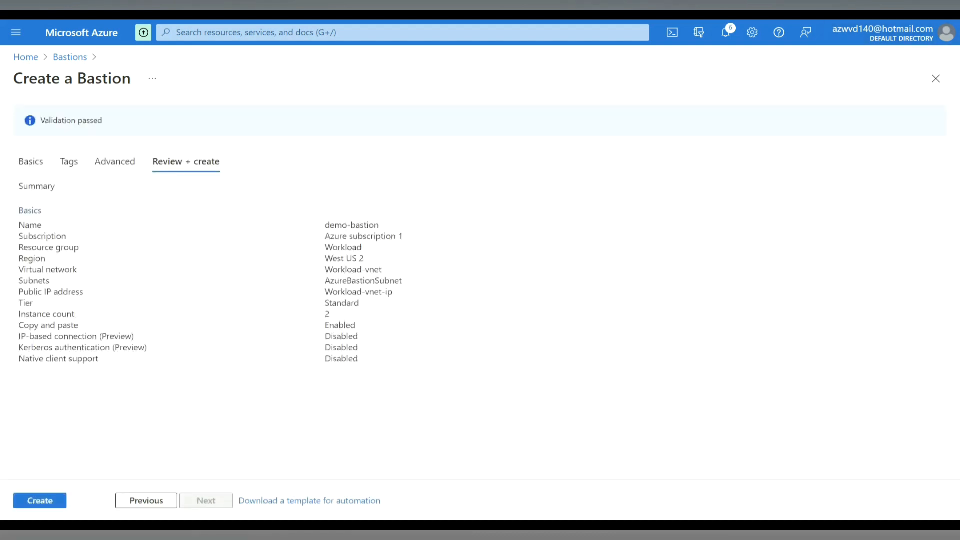
left_click_drag(99, 121, 45, 120)
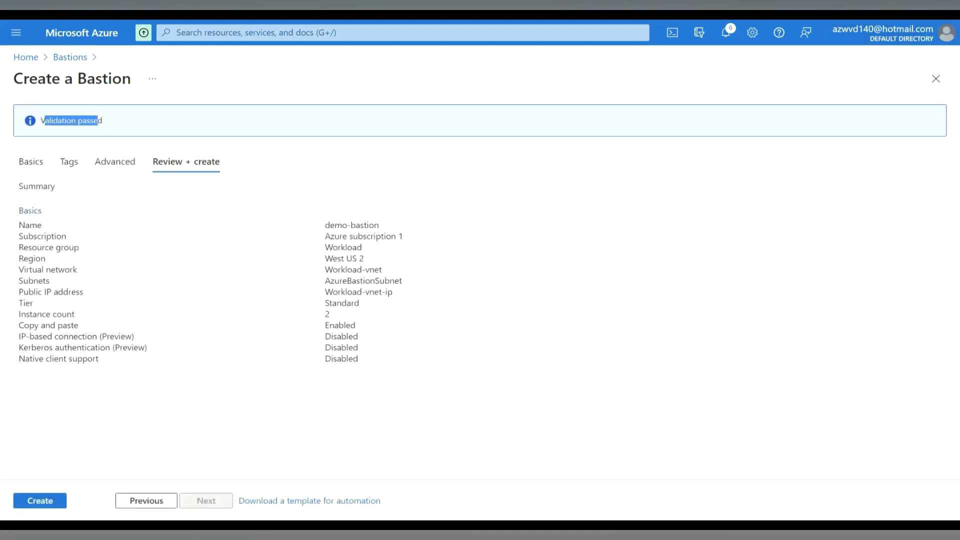
left_click(40, 501)
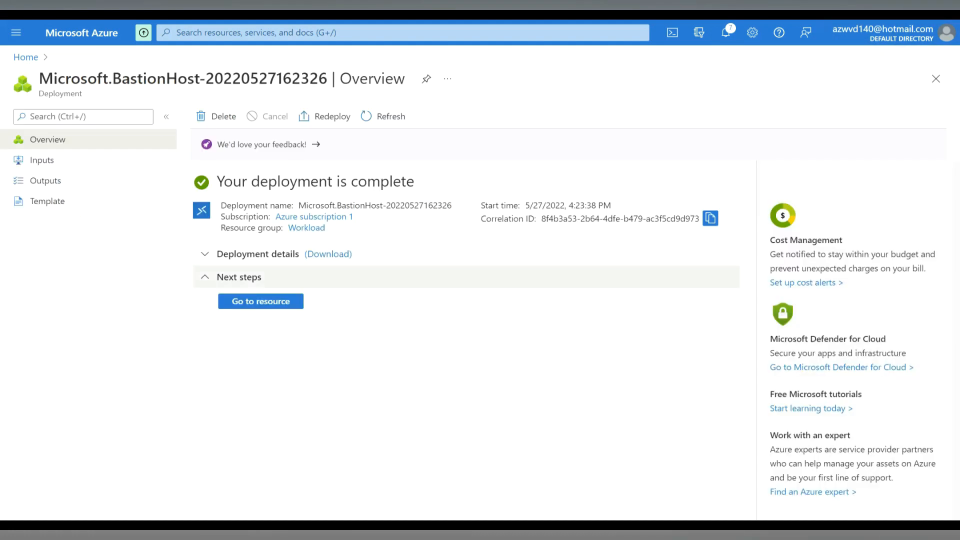
left_click(260, 302)
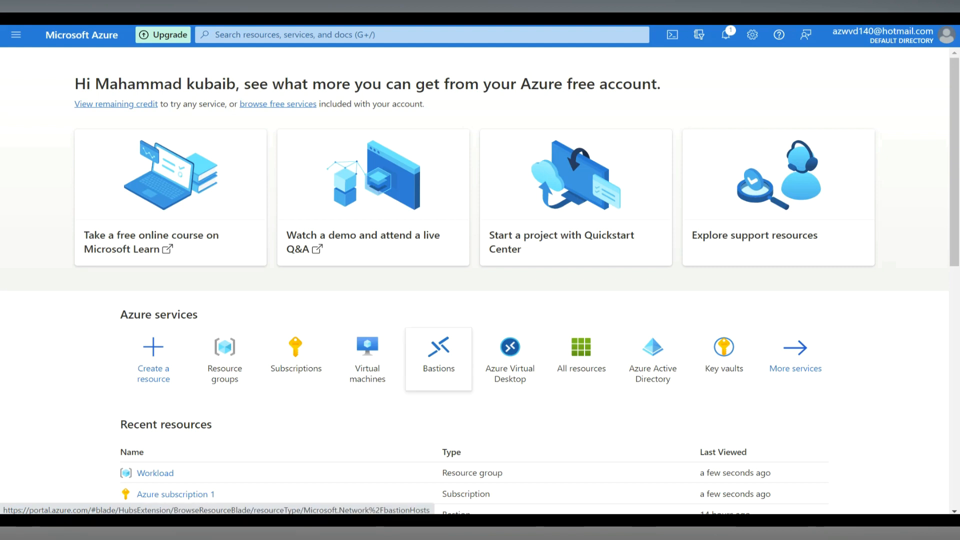
- Show only subscriptions in the global subscriptions filter and open Access control (IAM) for Azure subscription 1
mouse_move(296, 353)
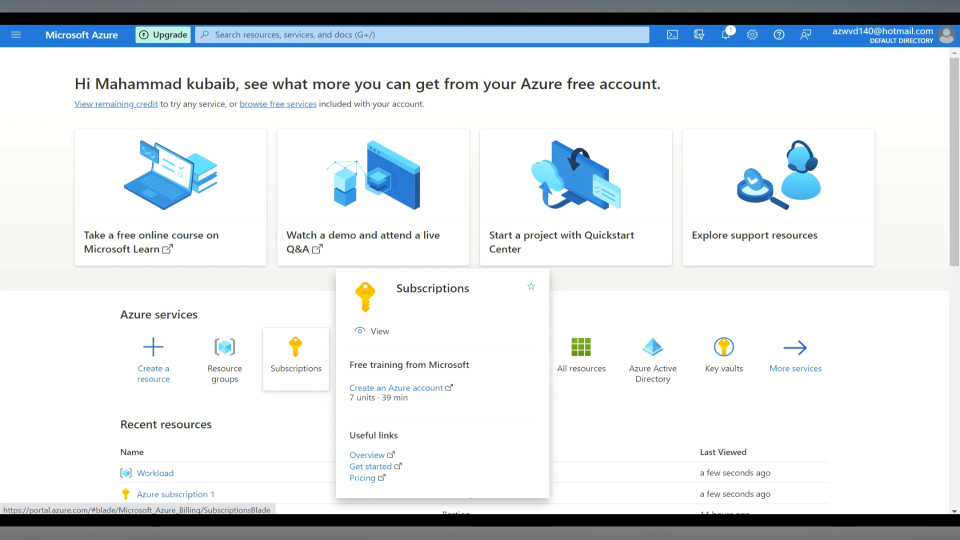
left_click(296, 352)
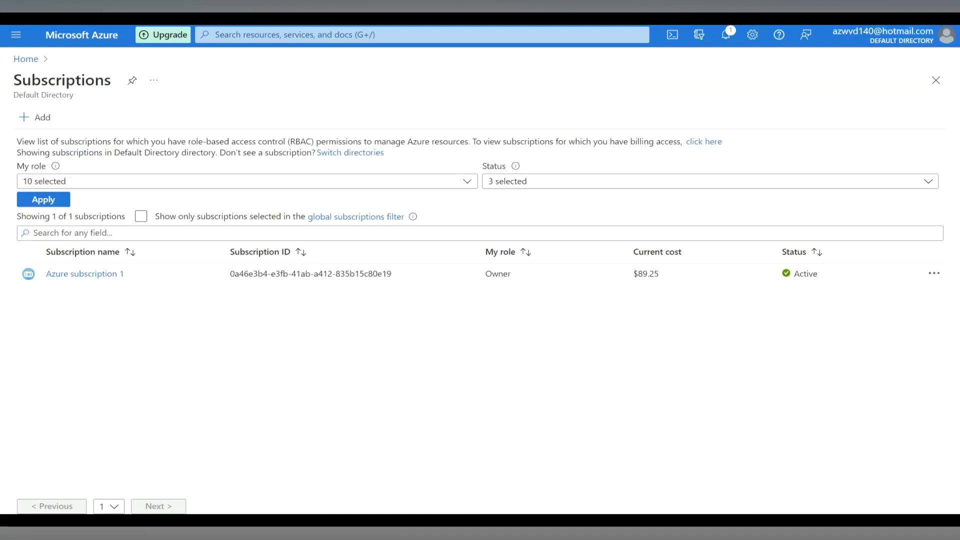
left_click(141, 216)
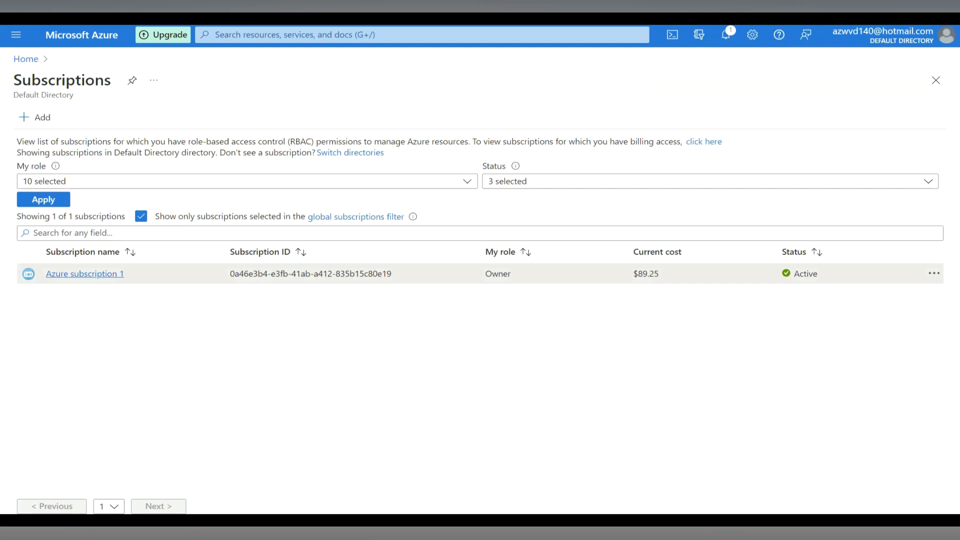
left_click(85, 274)
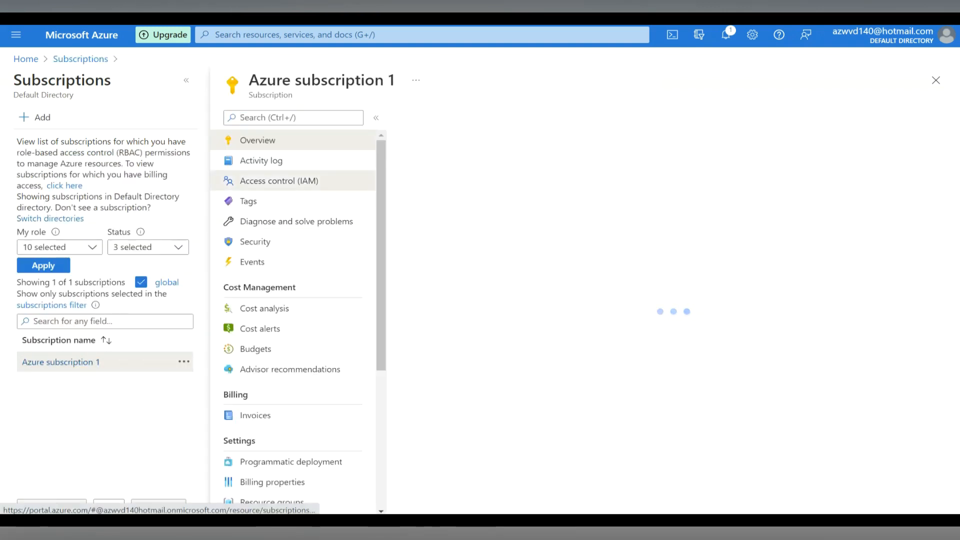
left_click(279, 181)
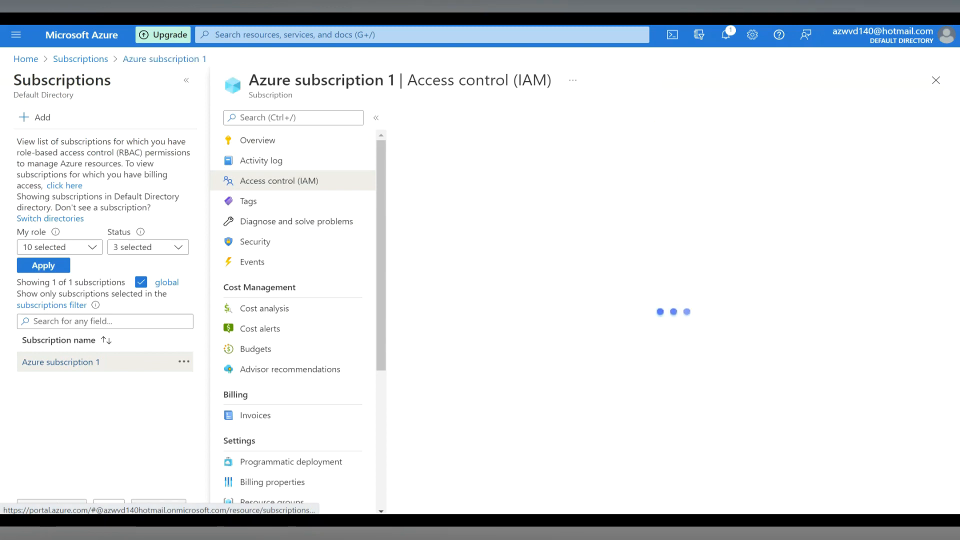
- Start a new role assignment on the subscription with the Reader role and proceed to its members
left_click(422, 117)
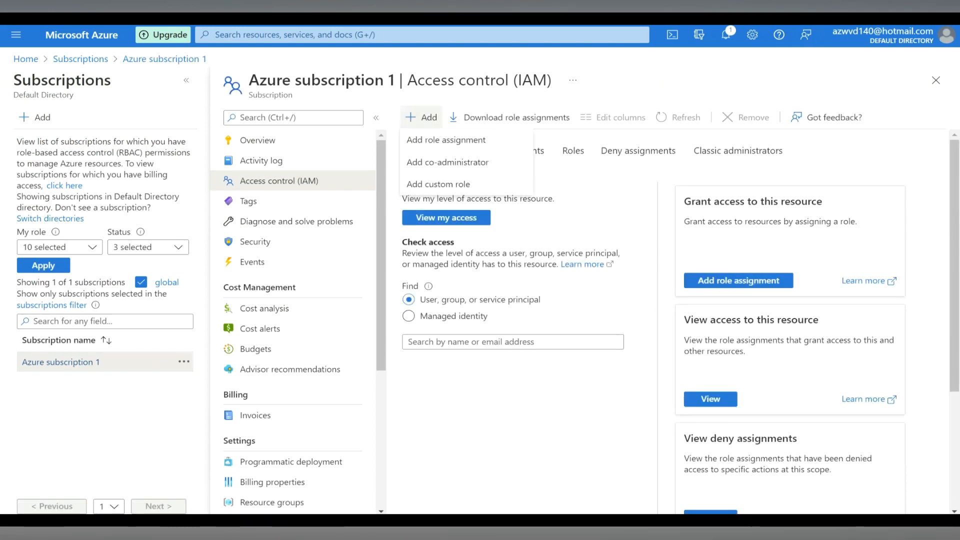
left_click(446, 140)
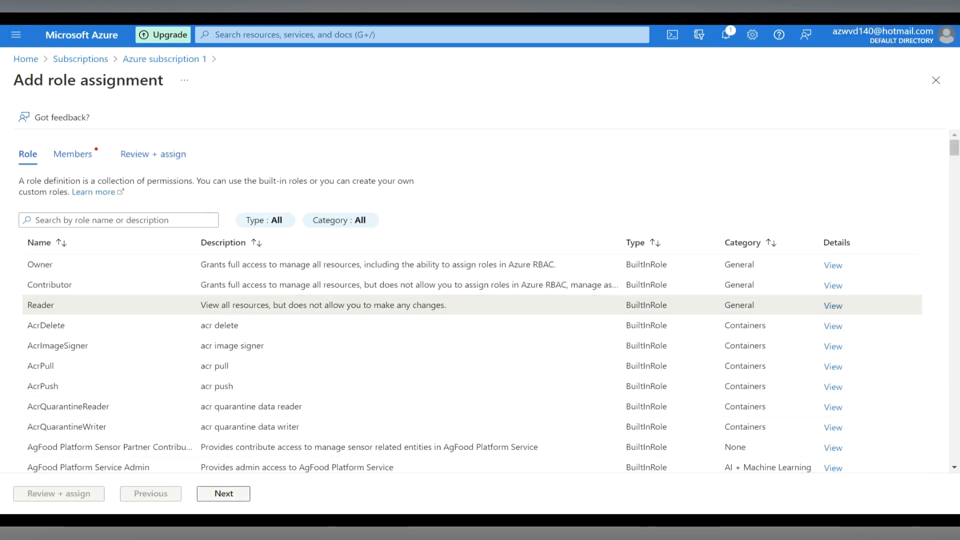
left_click(224, 493)
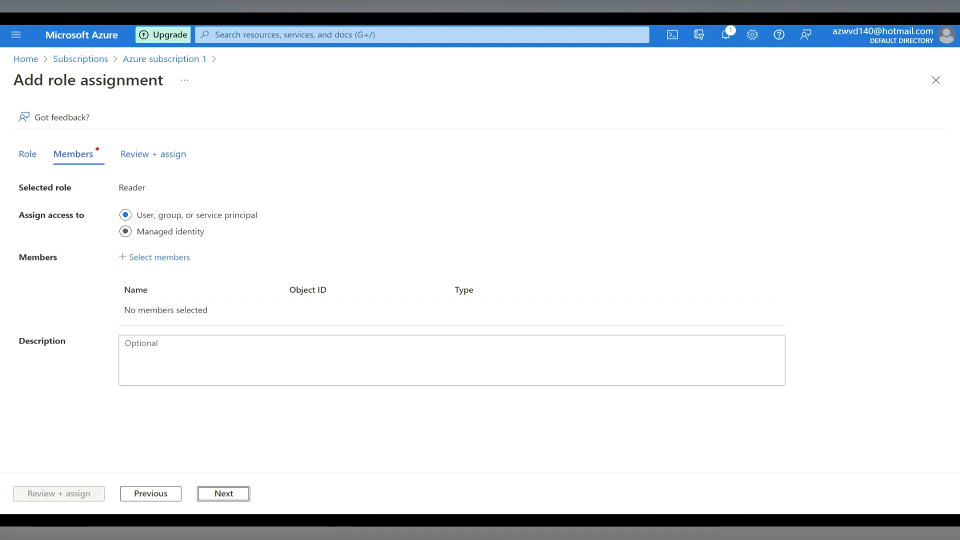
- Add the user fstest2 as the role assignment's member, then review and assign the Reader role
left_click(160, 257)
type("fstest2")
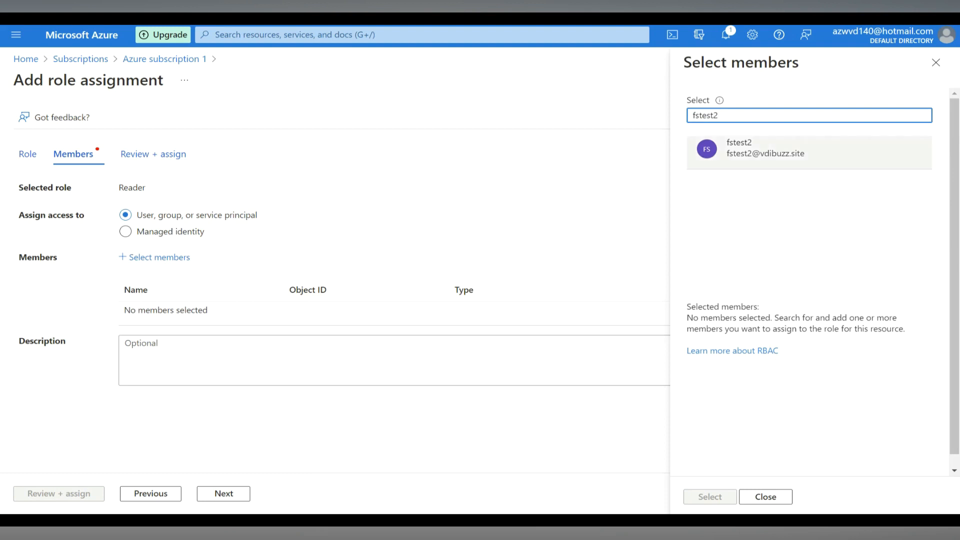
left_click(765, 150)
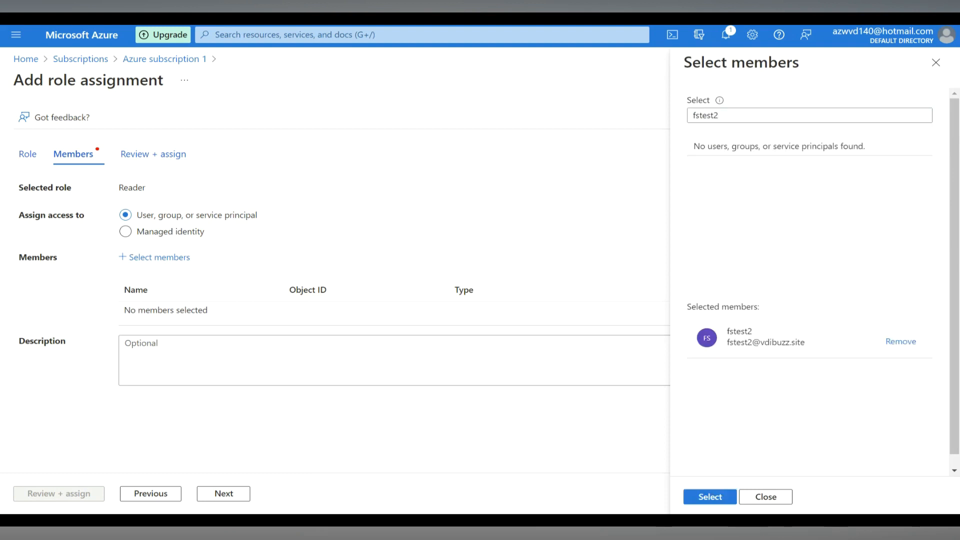
left_click(710, 497)
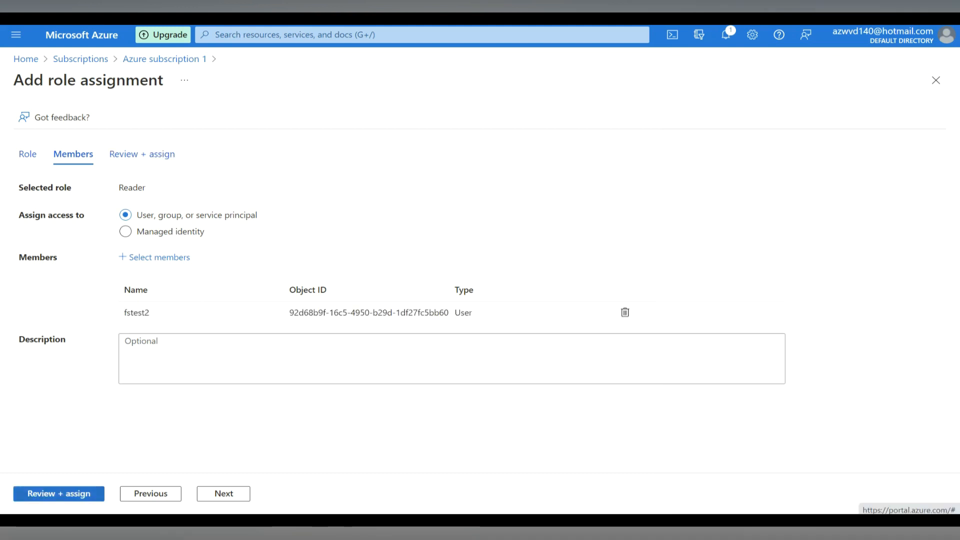
left_click(59, 493)
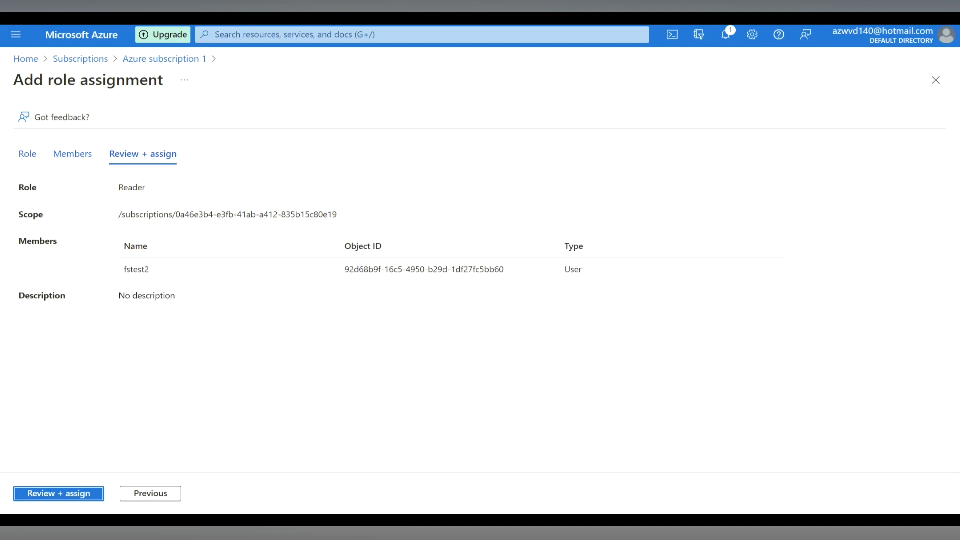
left_click(59, 494)
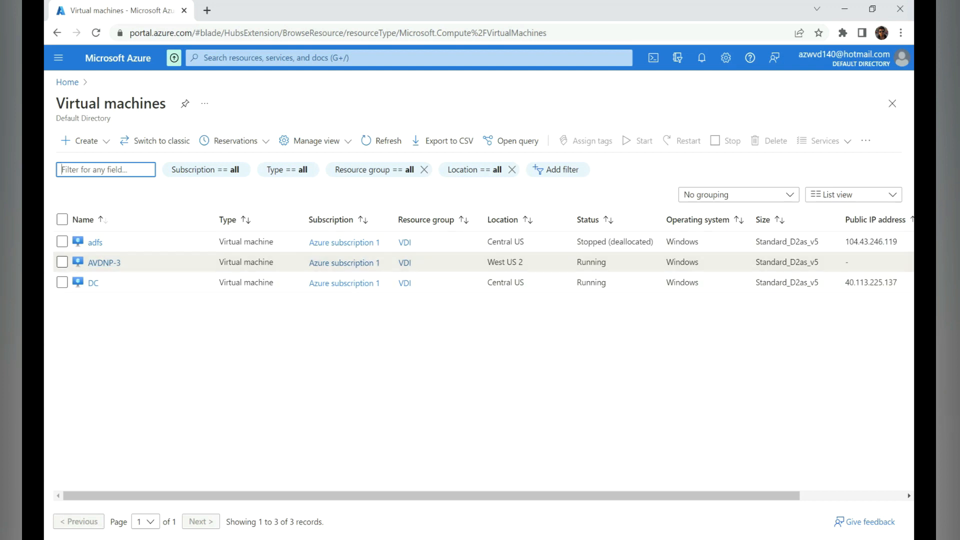
- Open the AVDNP-3 virtual machine, check its private IP address, and choose Bastion as its connection method
left_click_drag(433, 496, 468, 495)
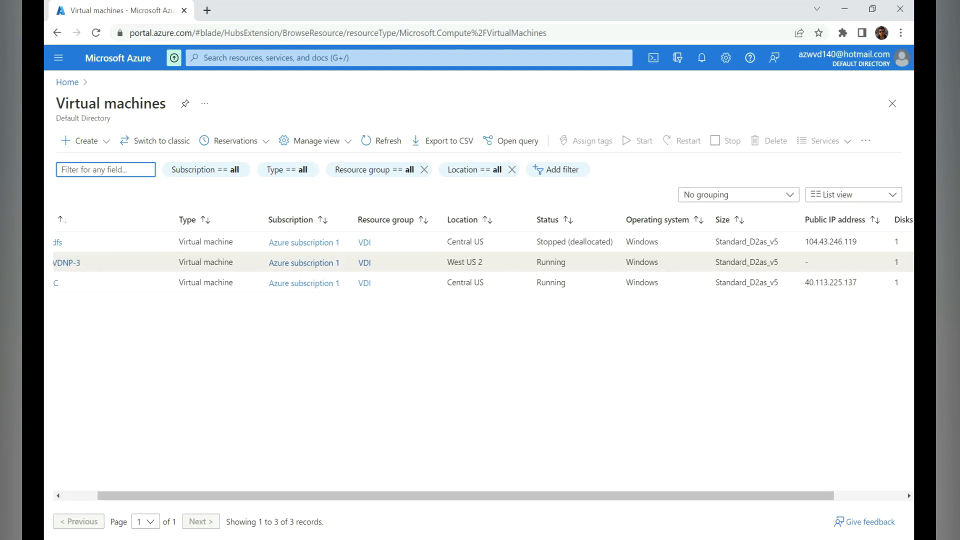
left_click(67, 263)
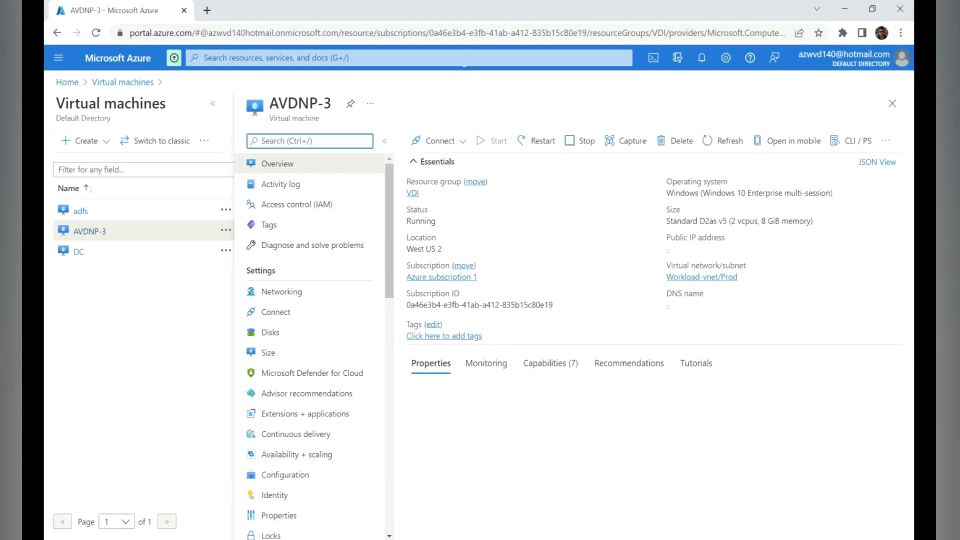
left_click_drag(792, 455, 754, 455)
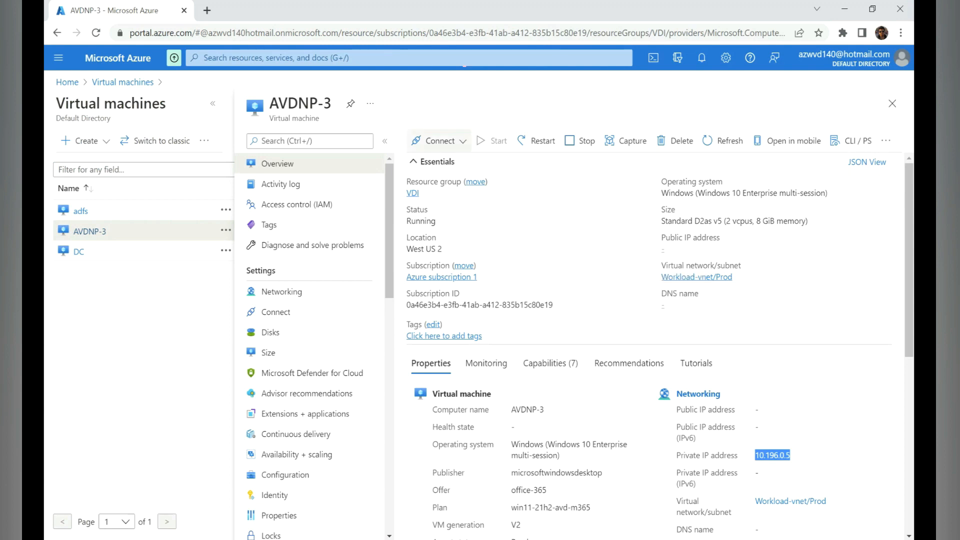
left_click(439, 141)
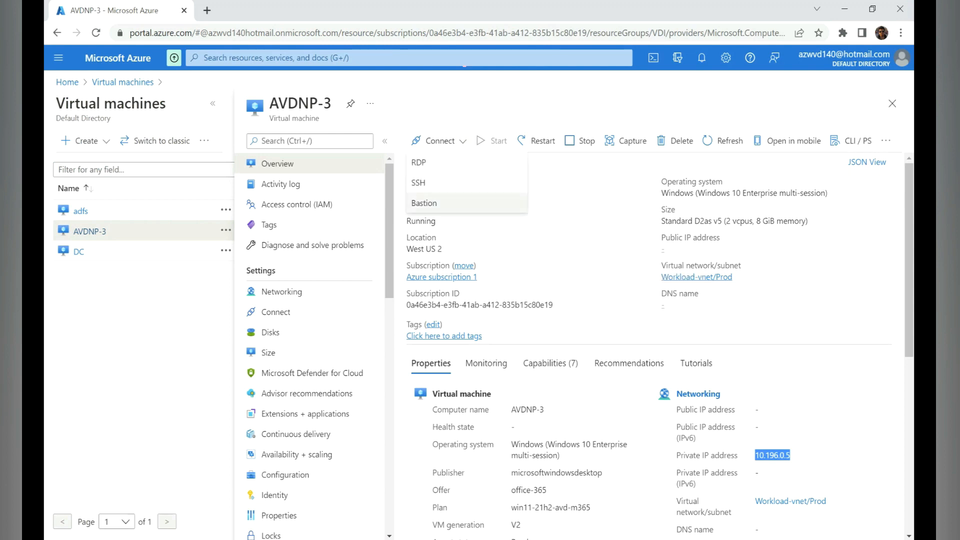
left_click(424, 203)
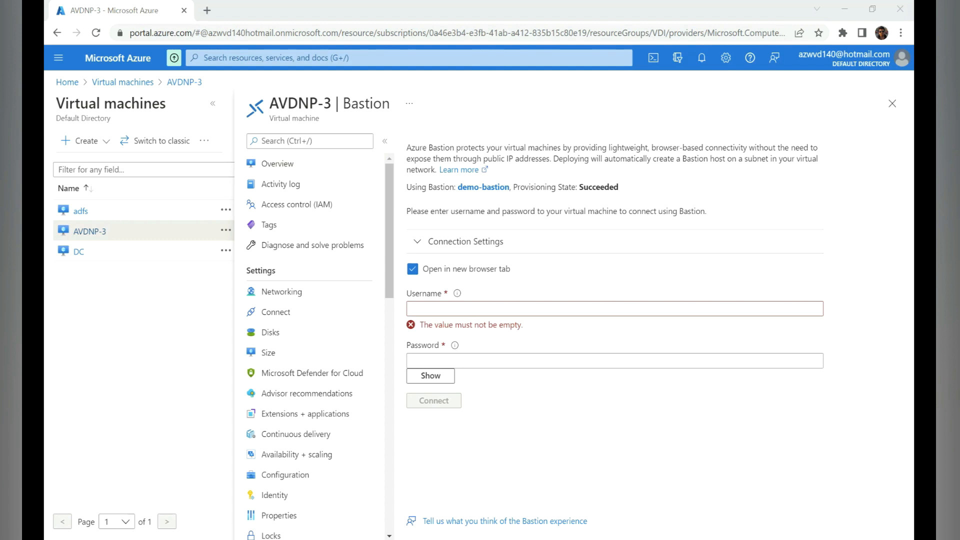
- Enter the test user's sign-in e-mail as the username and the account password, and connect to AVDNP-3 through Bastion
left_click(615, 309)
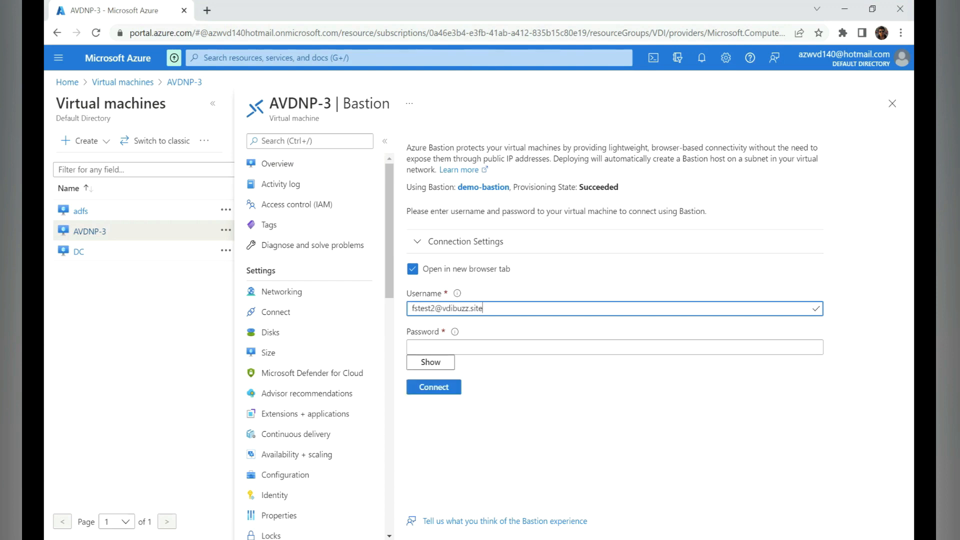
key("Tab")
type("••••••••")
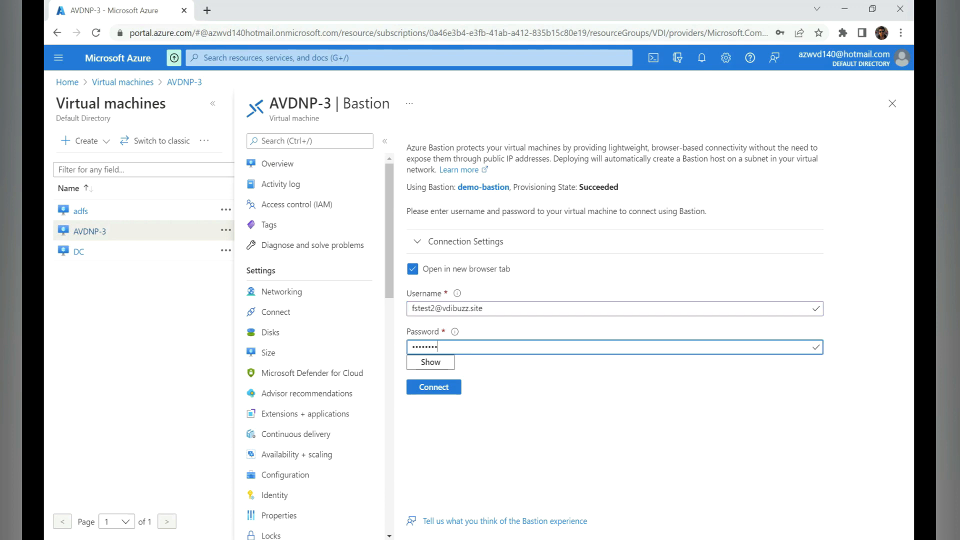
key("Return")
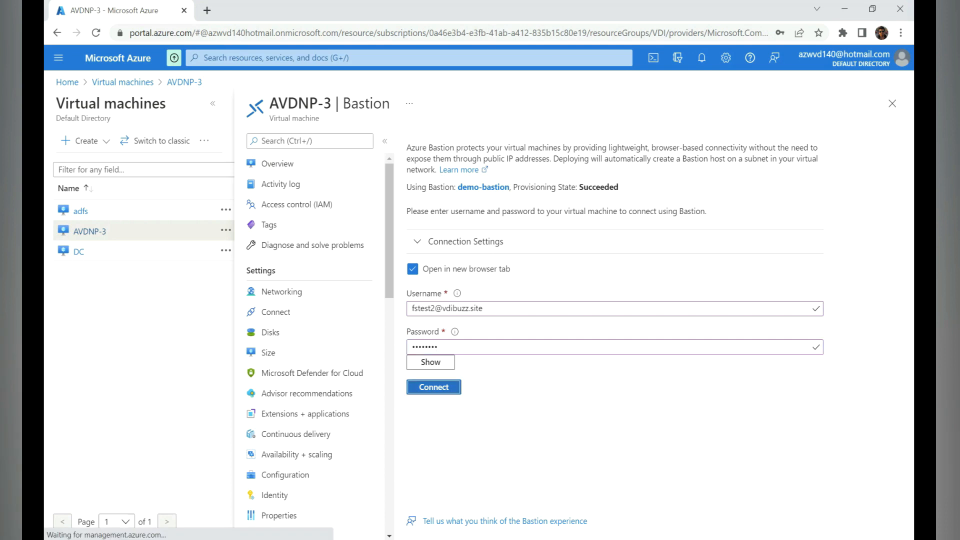